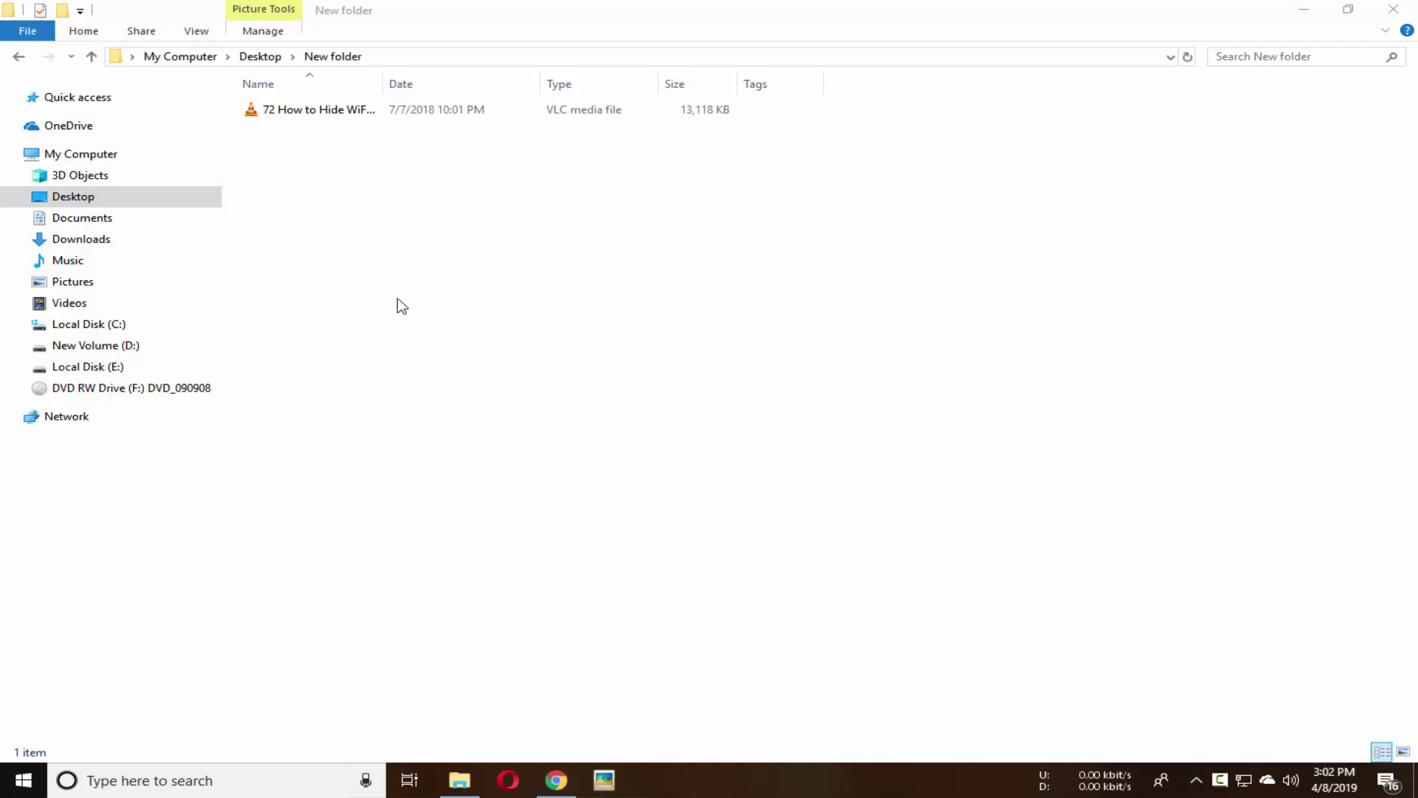
Step: Add a new text document named 'my folder' beside the video using the context menu
right_click(361, 228)
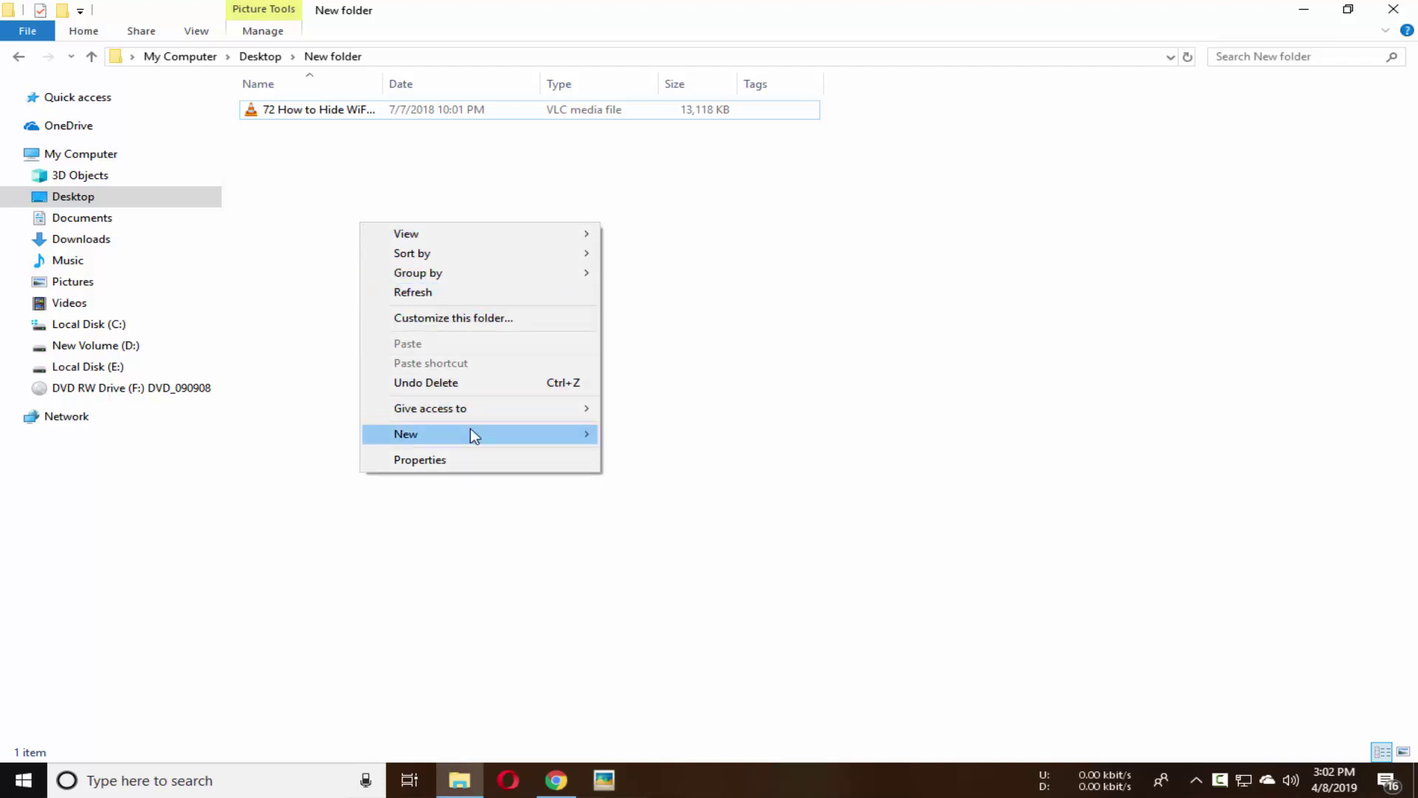
mouse_move(480, 434)
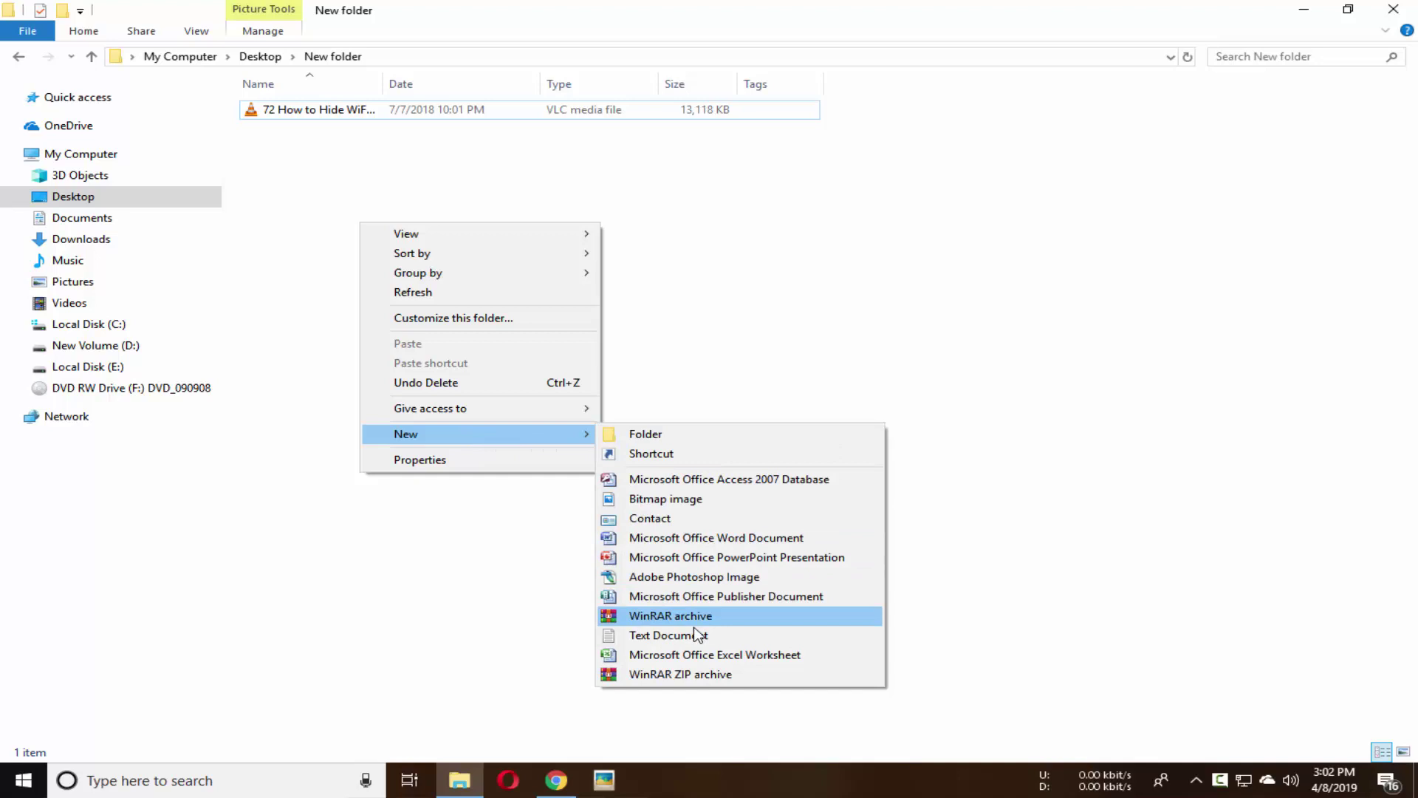
click(700, 637)
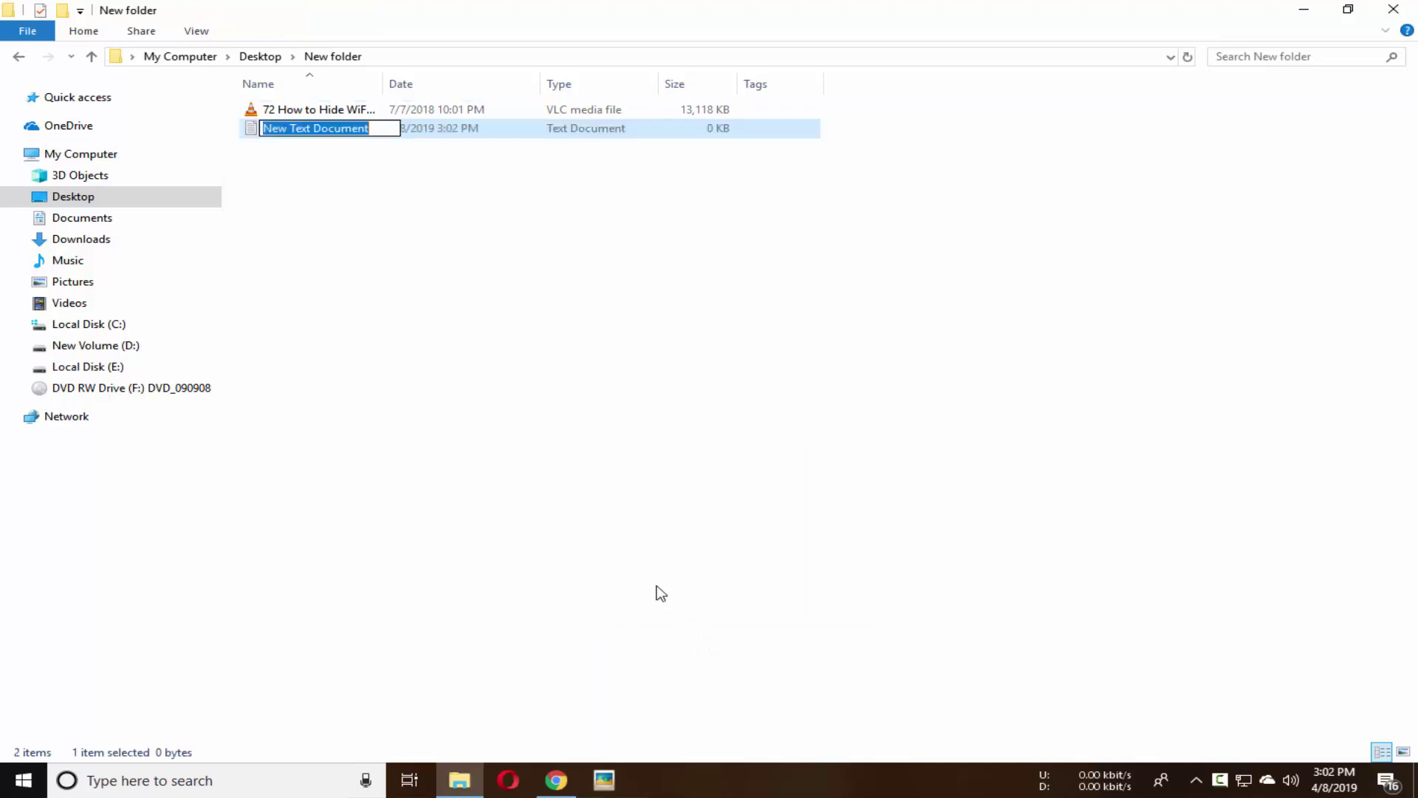
text(my folder)
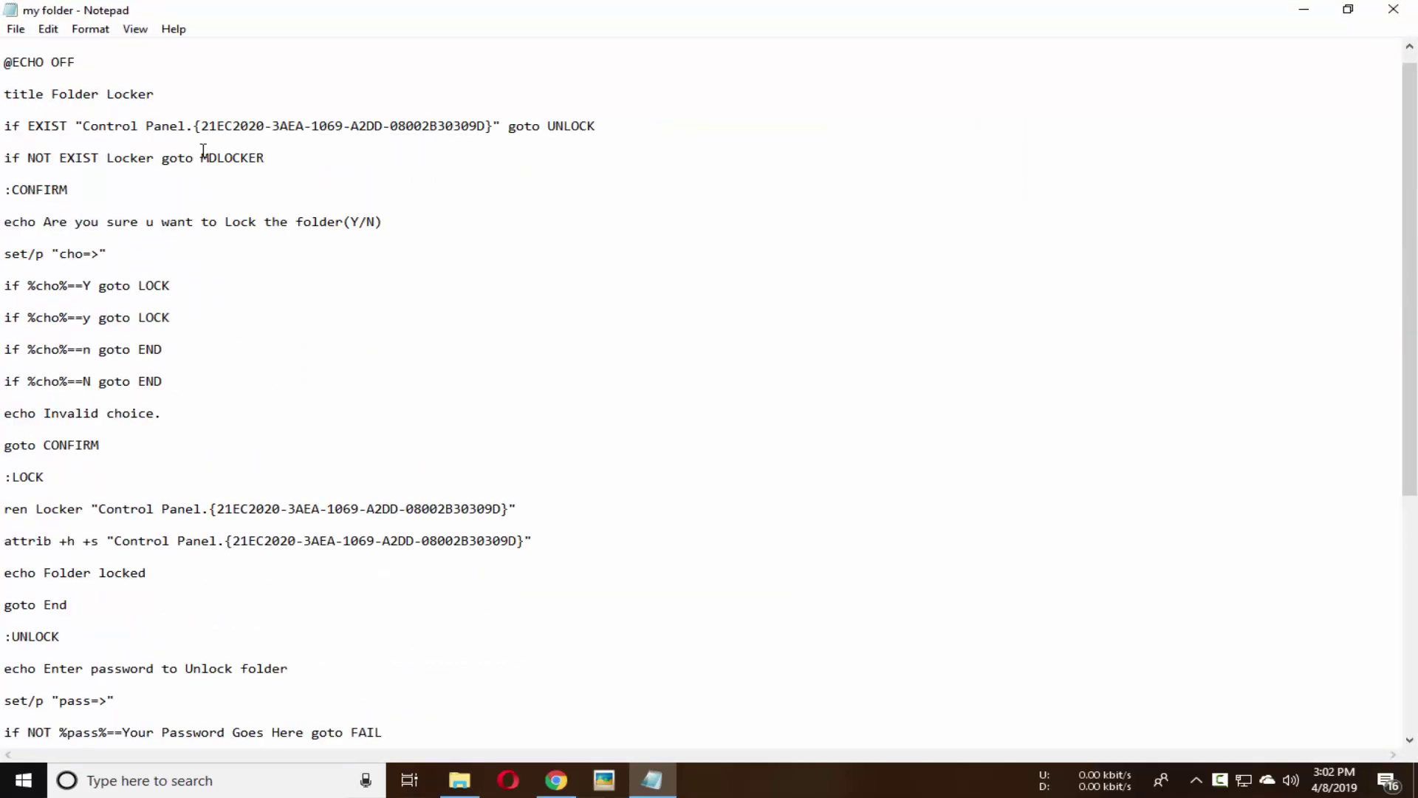
scroll(201, 154, up, 1)
drag(4, 70, 76, 83)
click(167, 262)
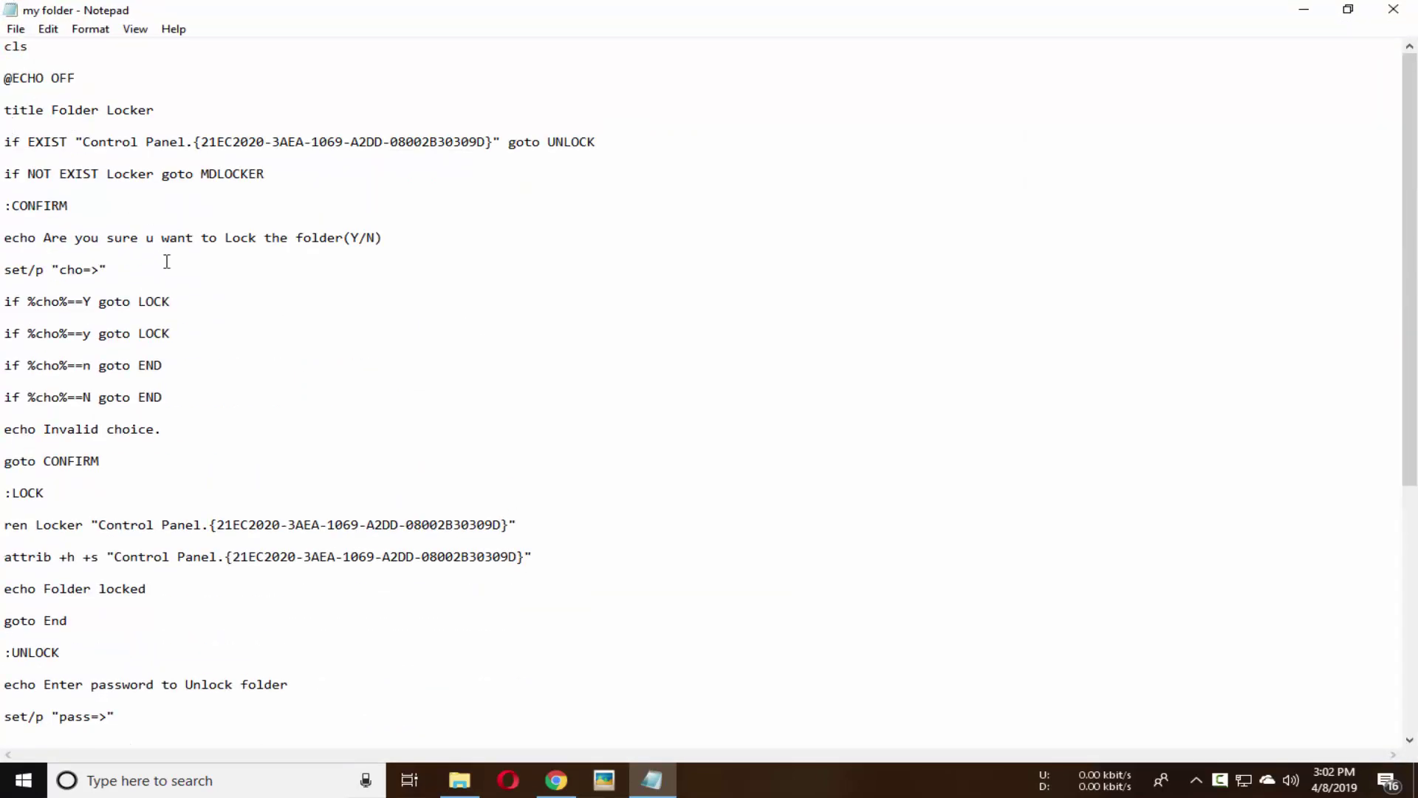
scroll(167, 263, down, 4)
scroll(166, 263, down, 4)
scroll(155, 329, down, 4)
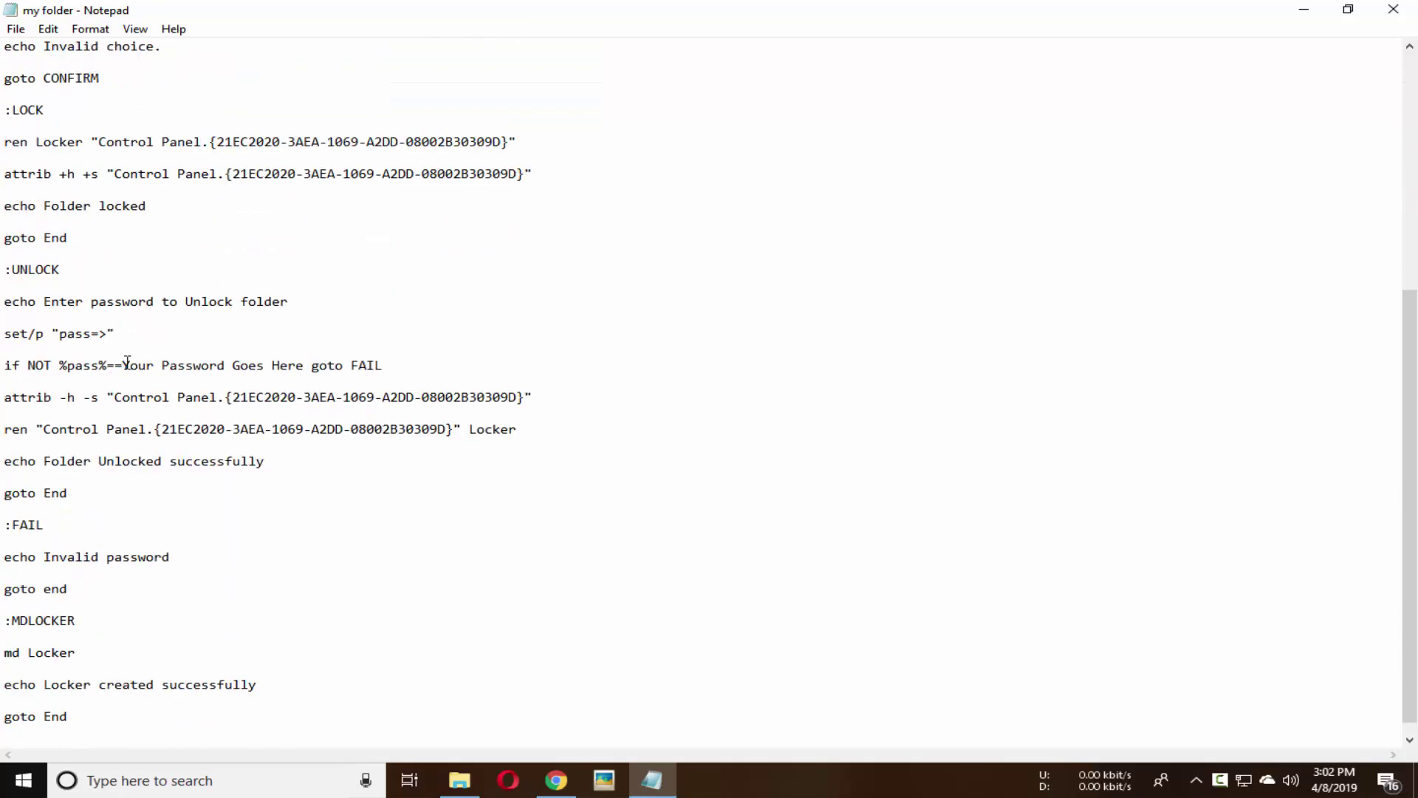
drag(122, 365, 302, 365)
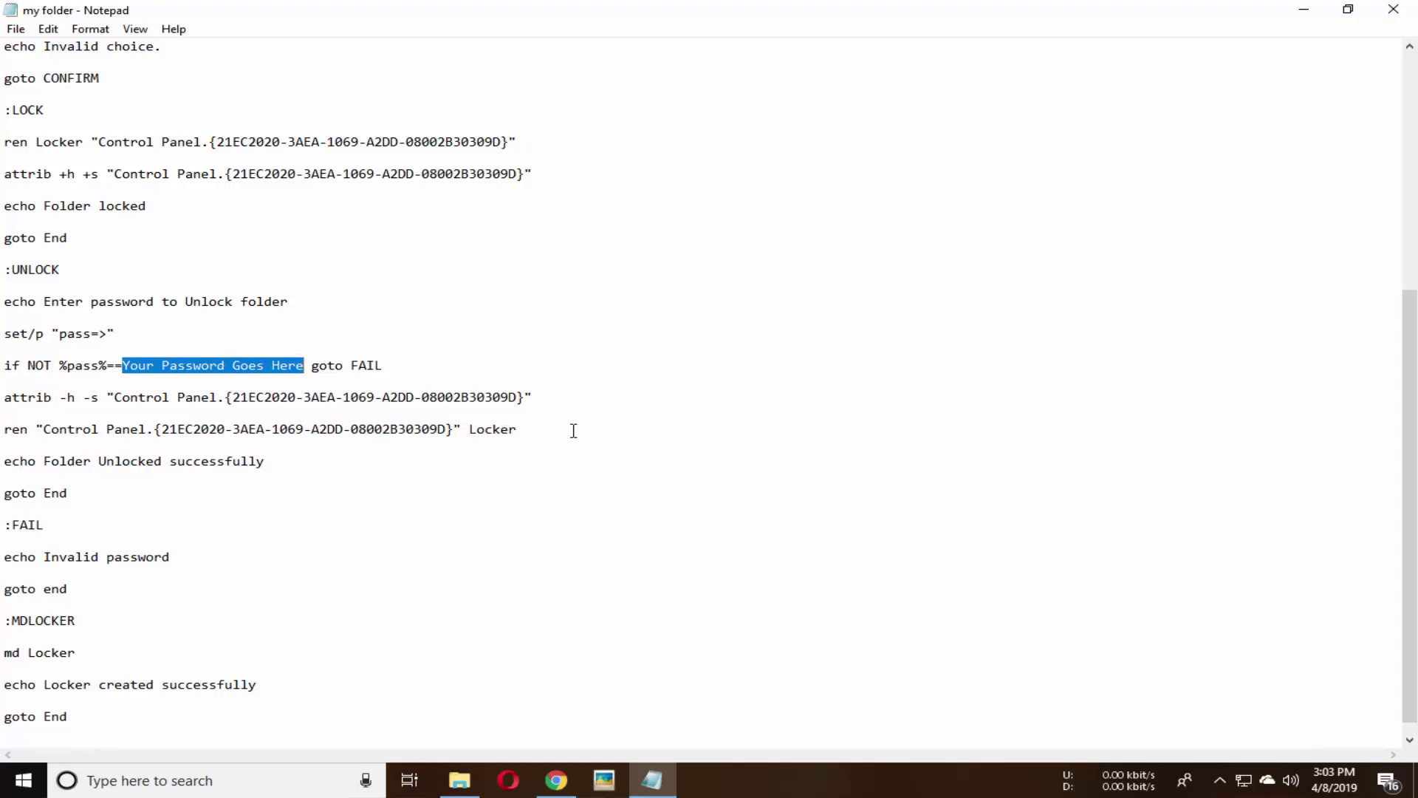
text(test)
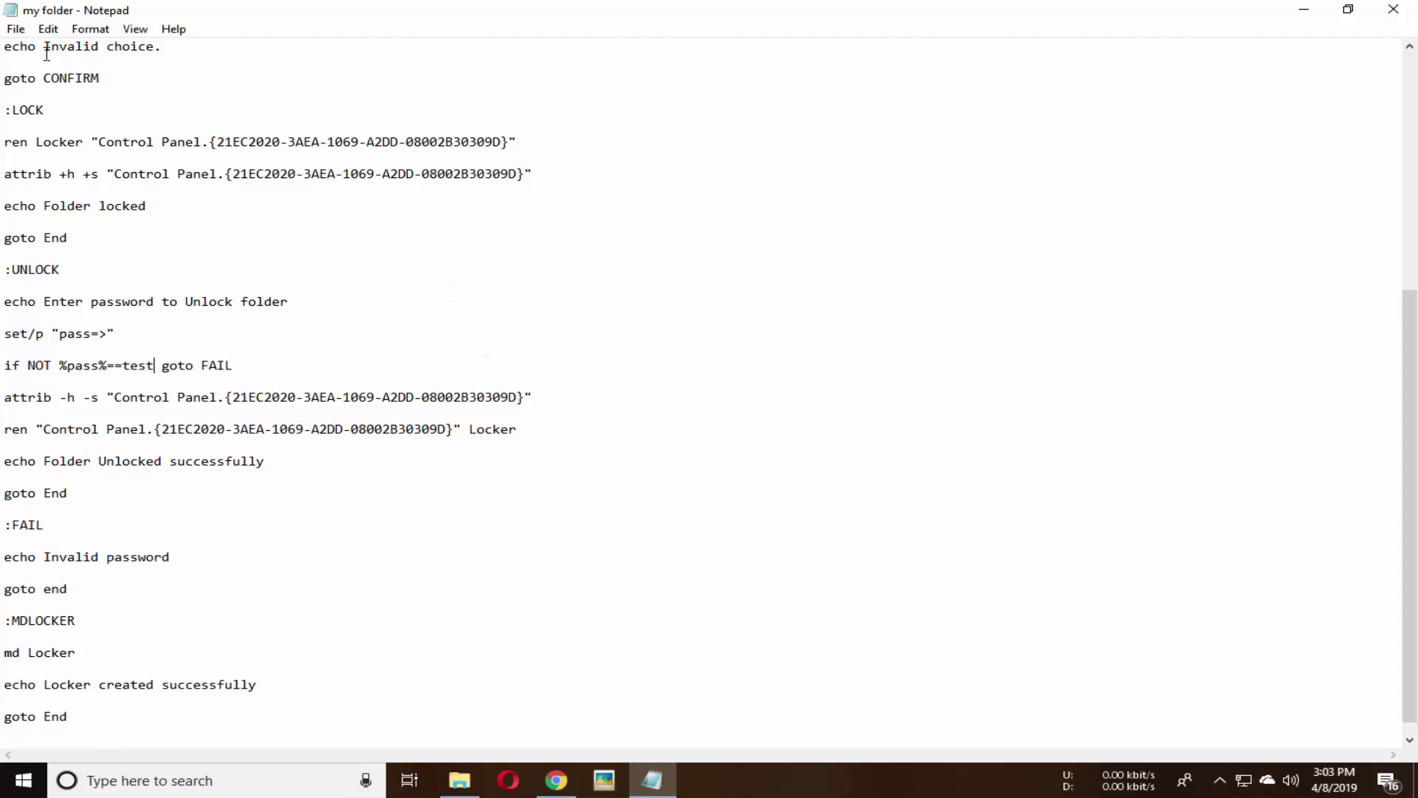
Step: Save the script as 'my folder.bat' with the file type set to All Files
click(17, 29)
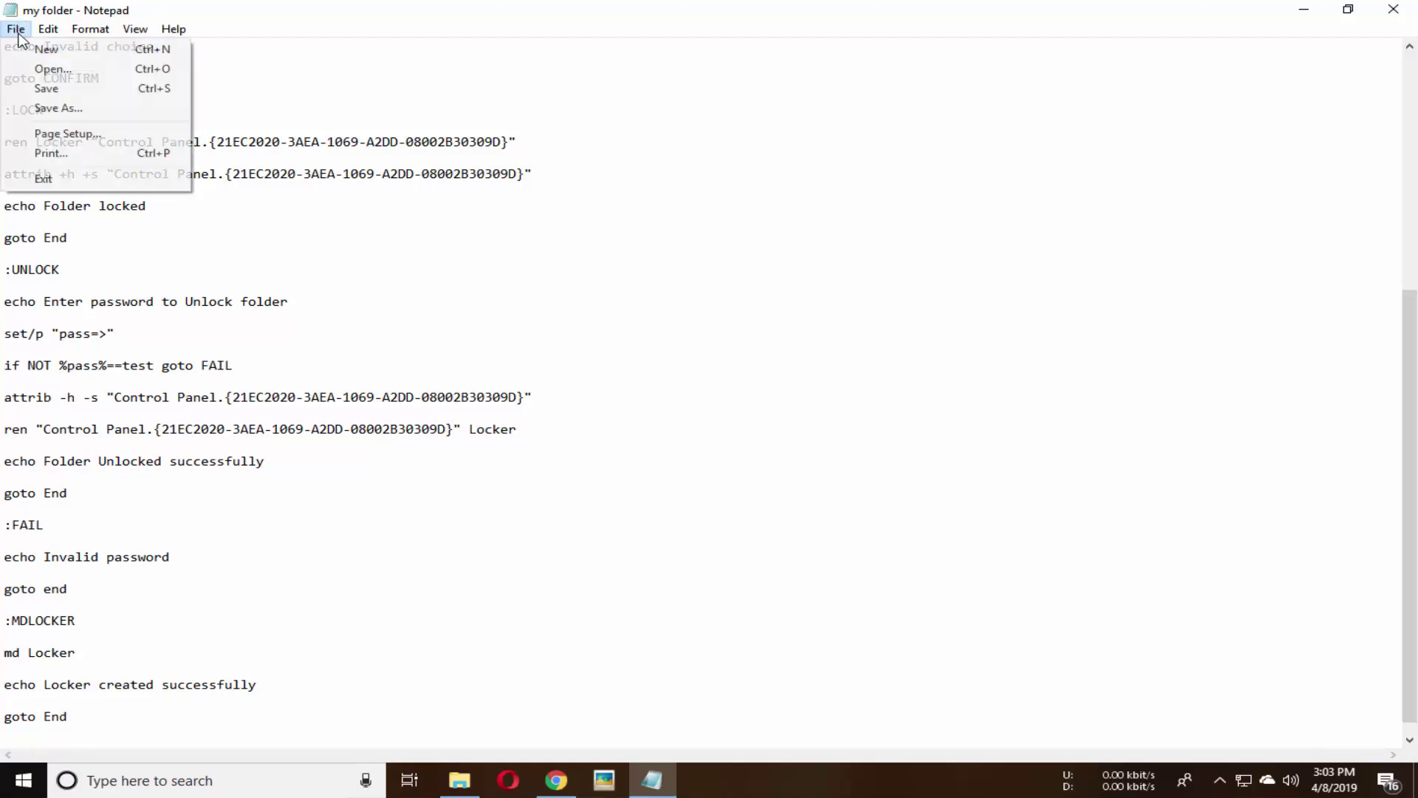
click(64, 108)
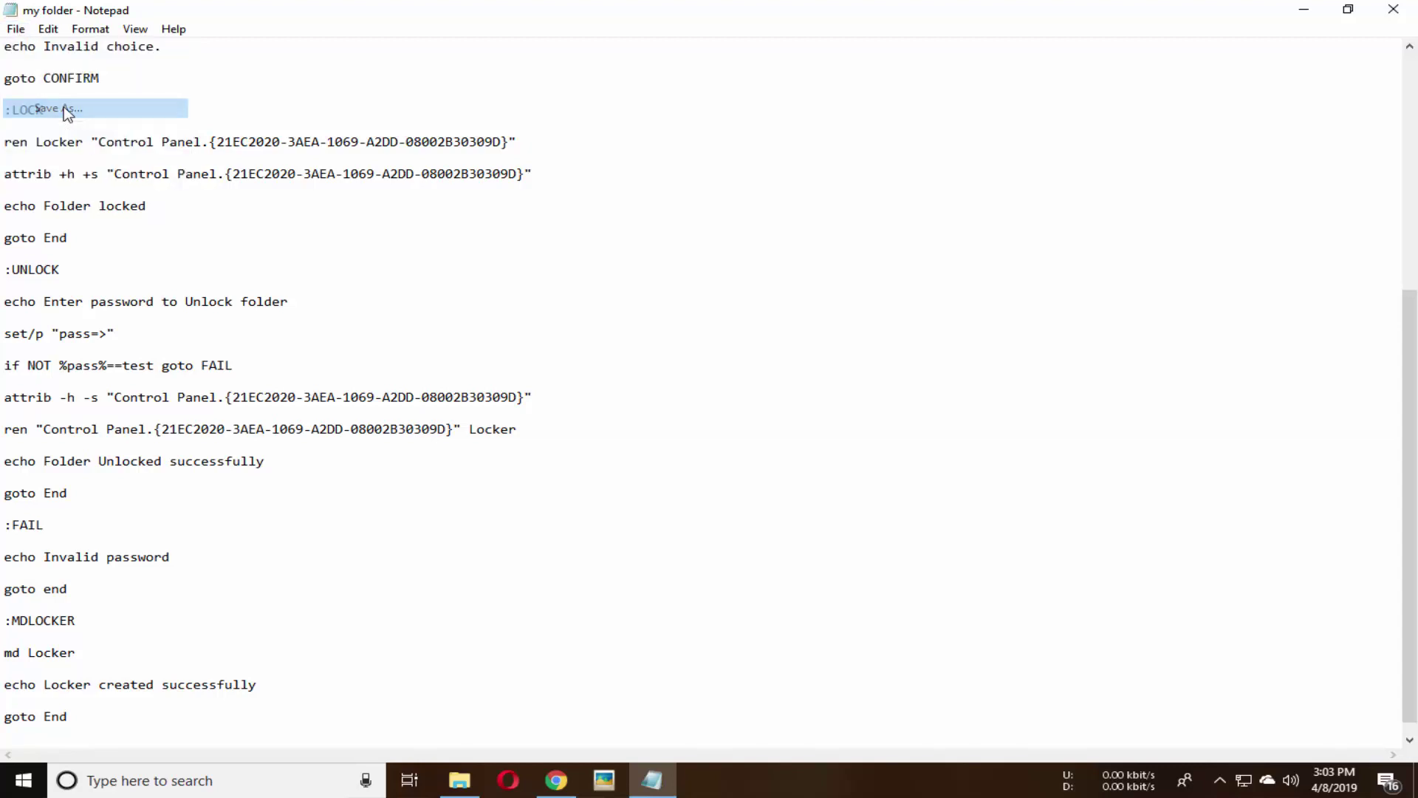
click(432, 694)
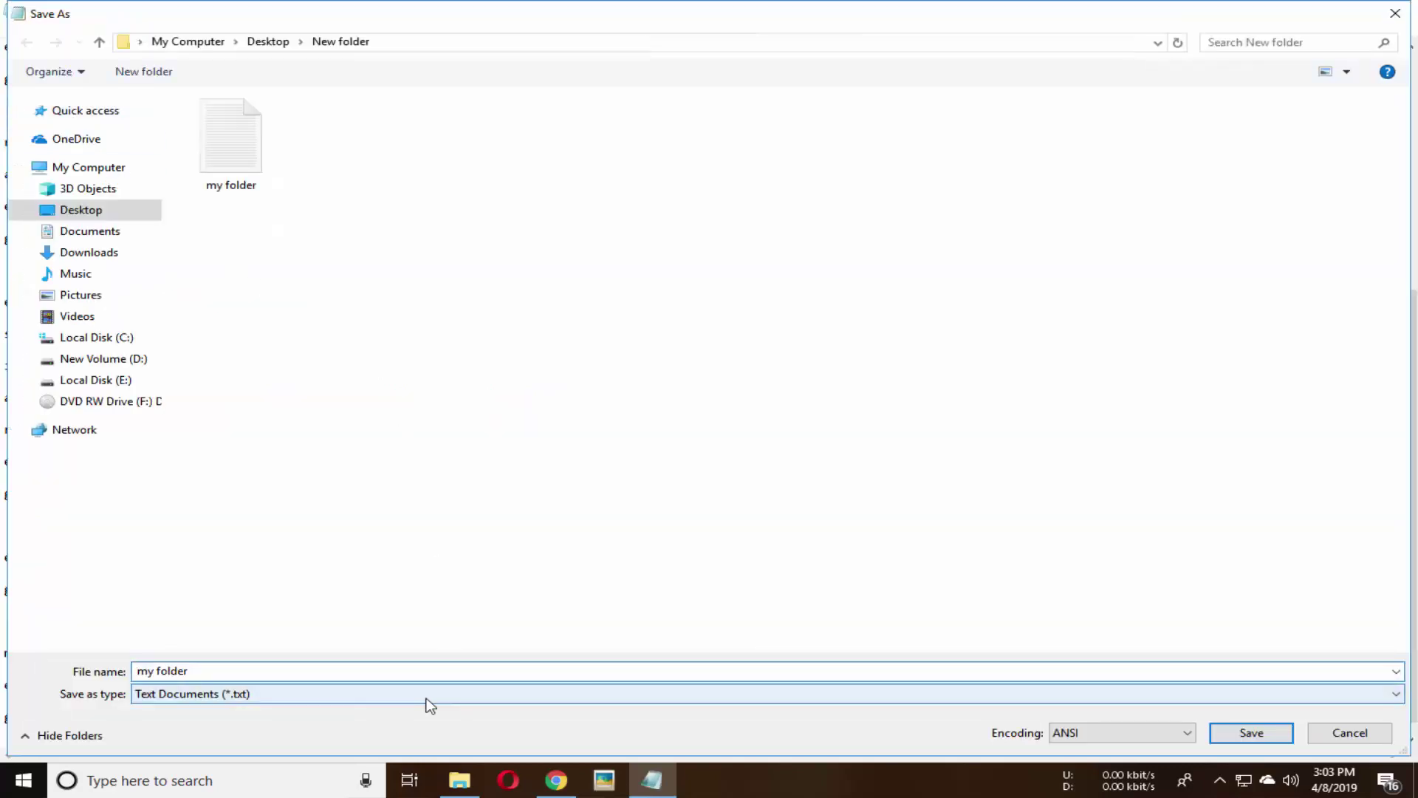
click(420, 727)
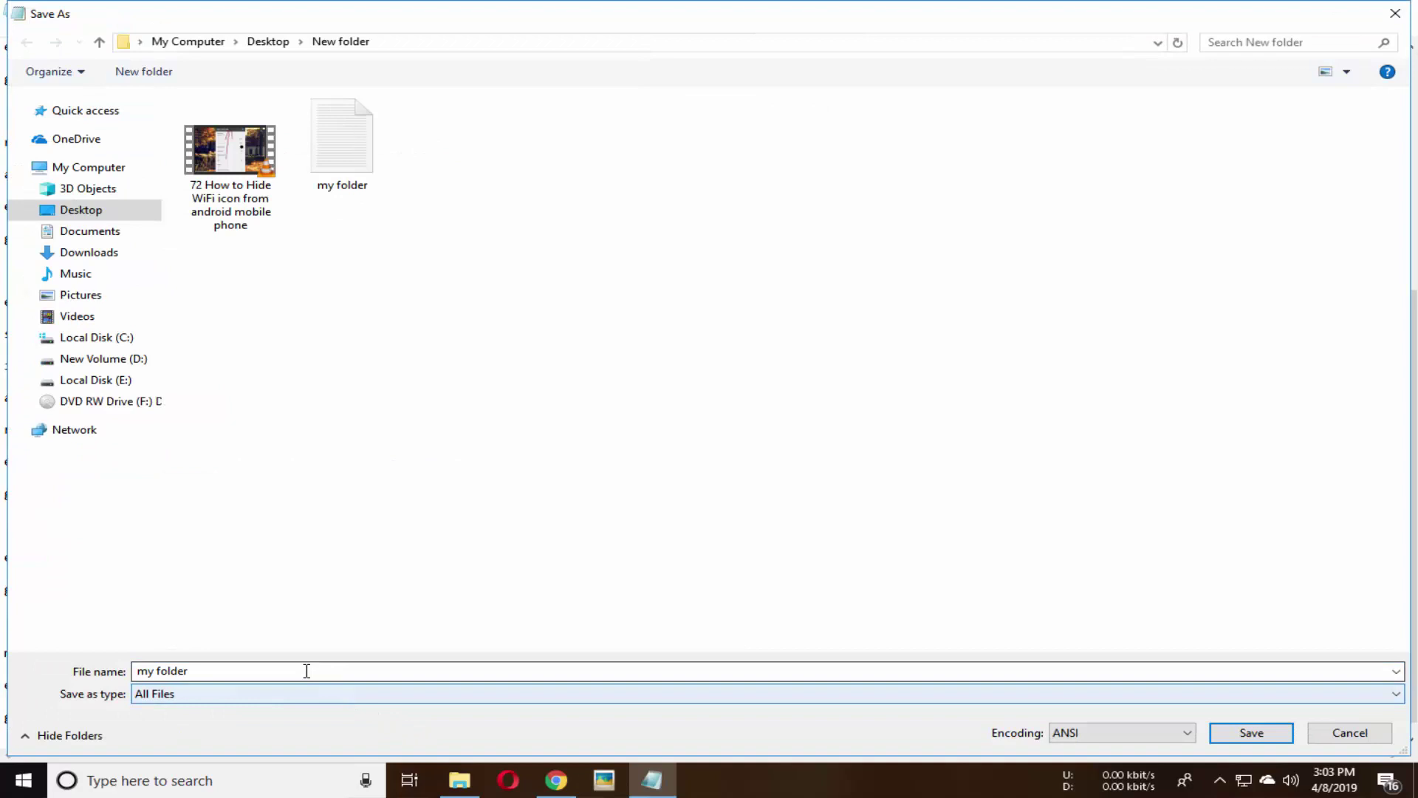
click(335, 672)
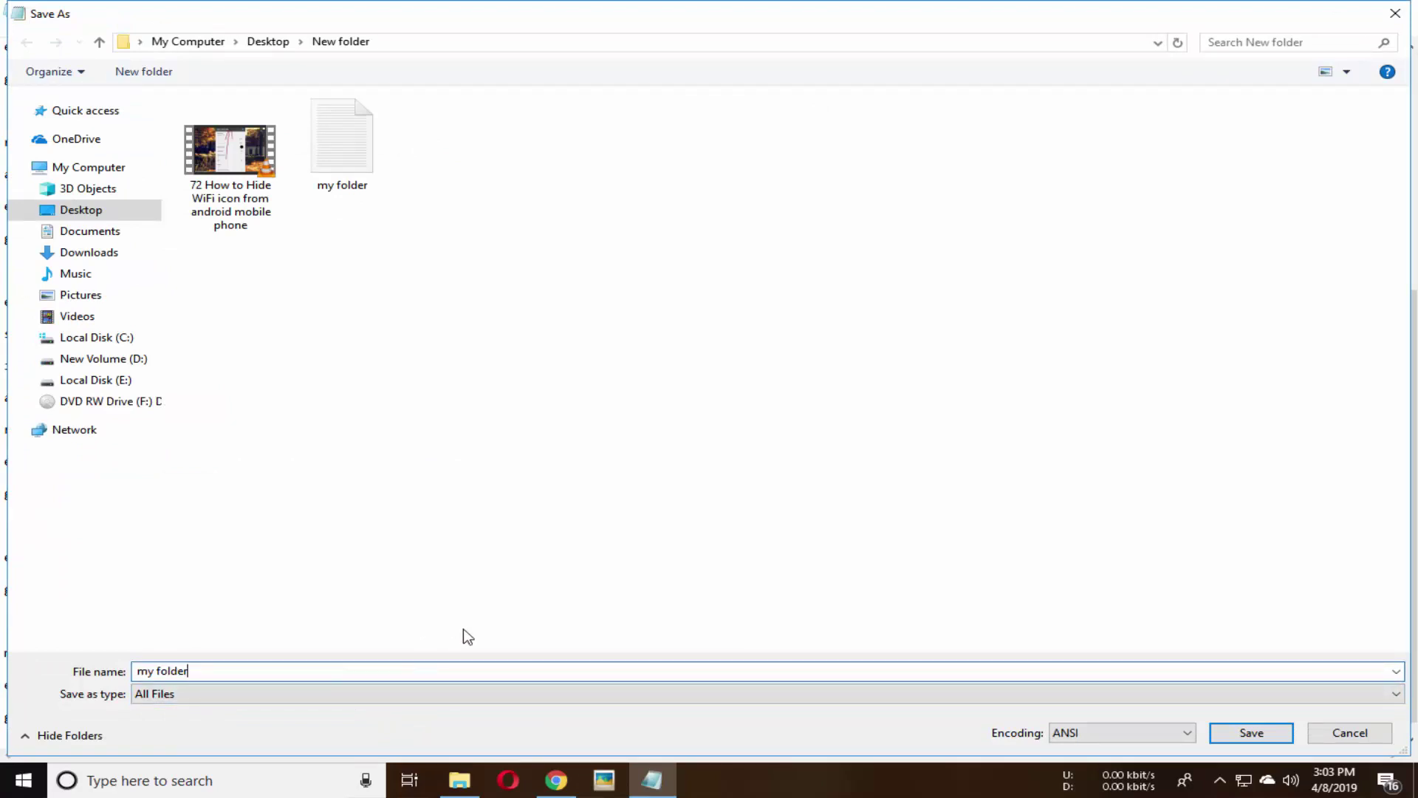
text(.bat)
click(1251, 733)
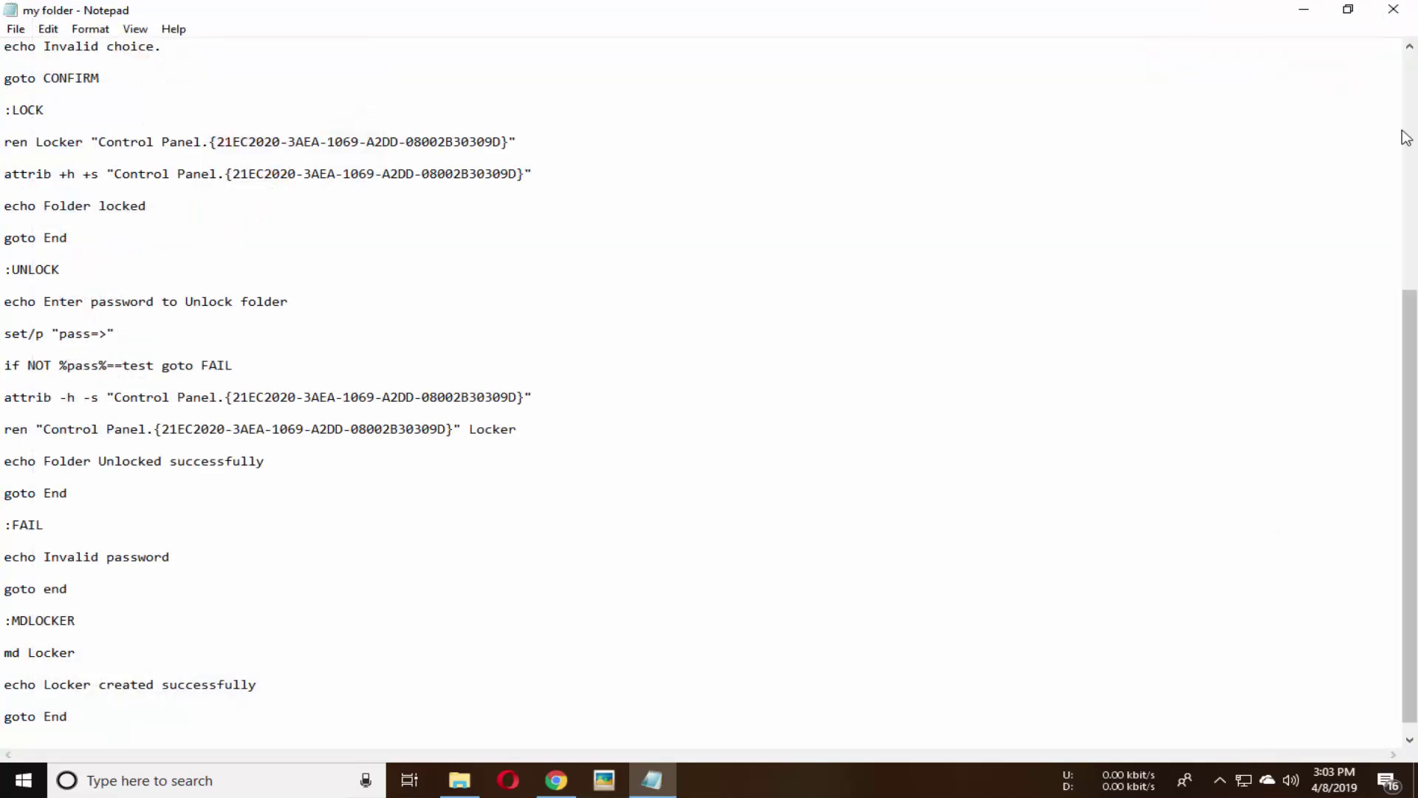
Step: Close Notepad and delete the plain 'my folder' text document
click(1393, 10)
click(292, 187)
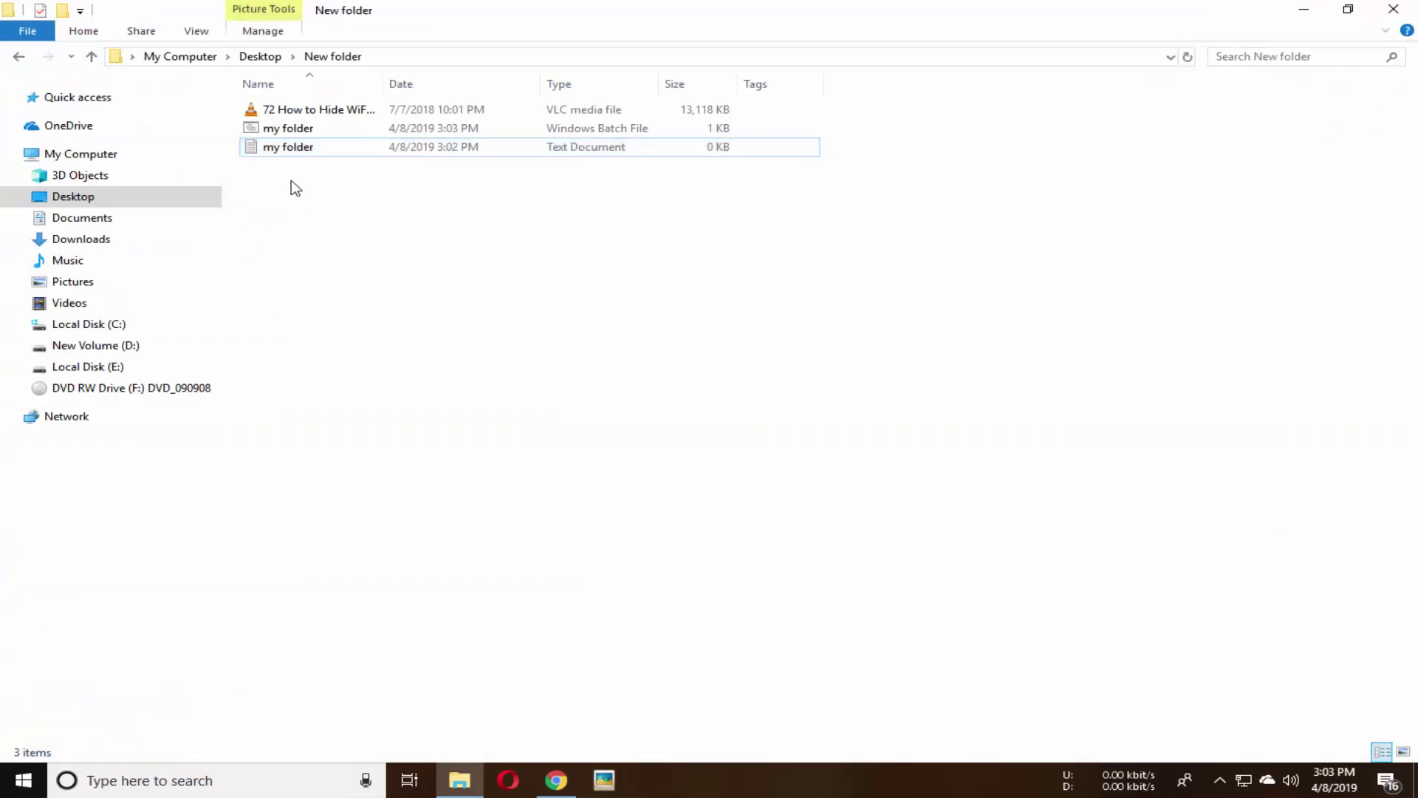
click(294, 150)
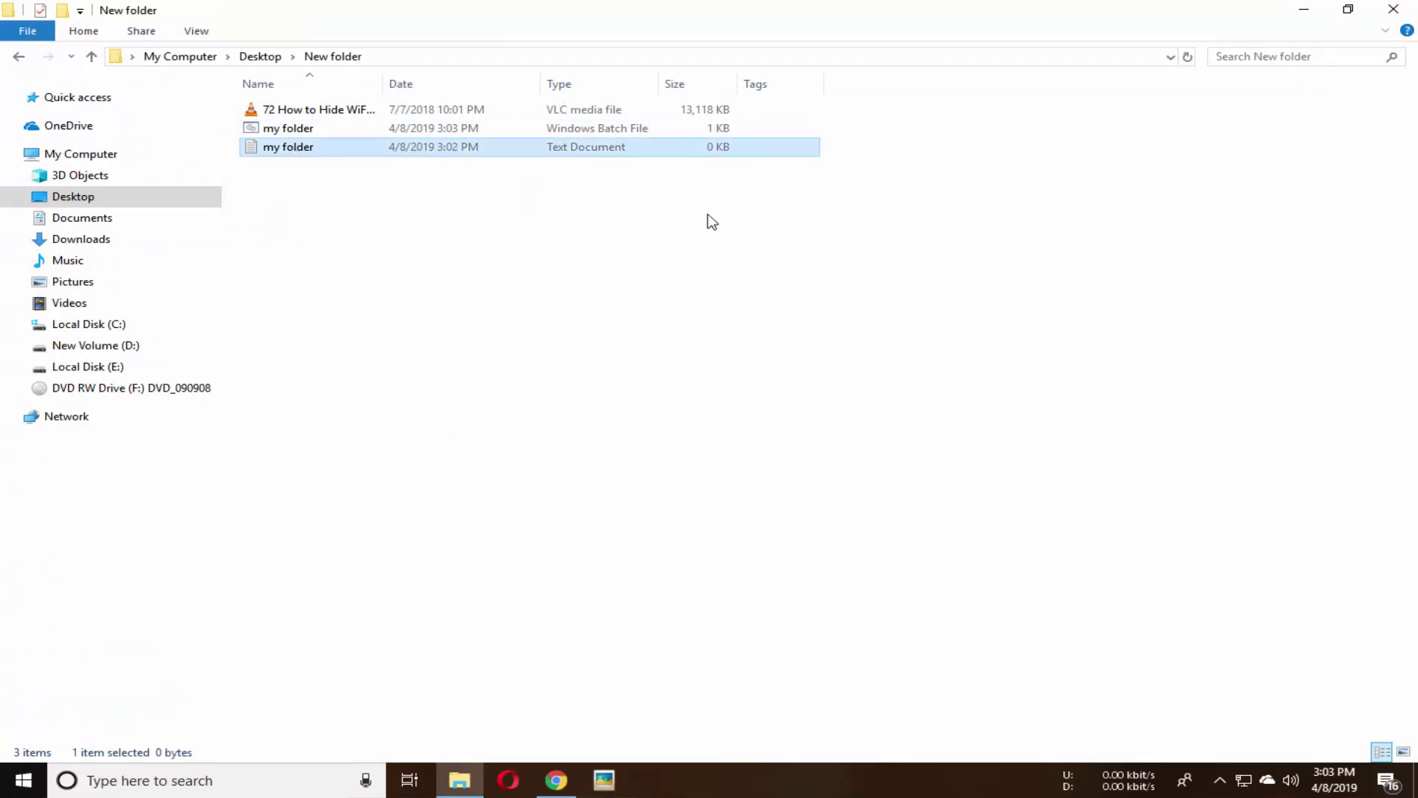
key(Delete)
Step: Run my folder.bat to create the Locker folder, then move the video into it
double_click(290, 128)
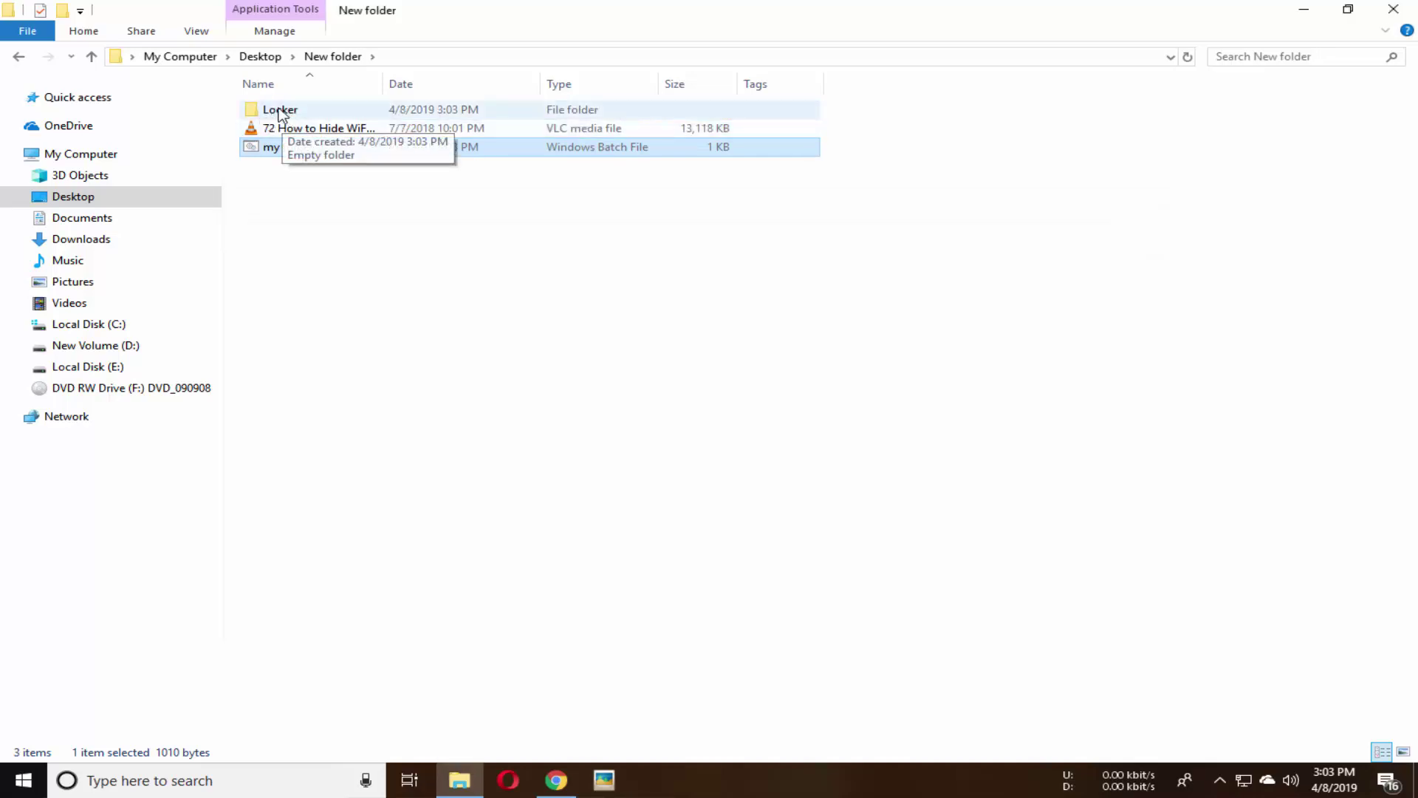
double_click(281, 110)
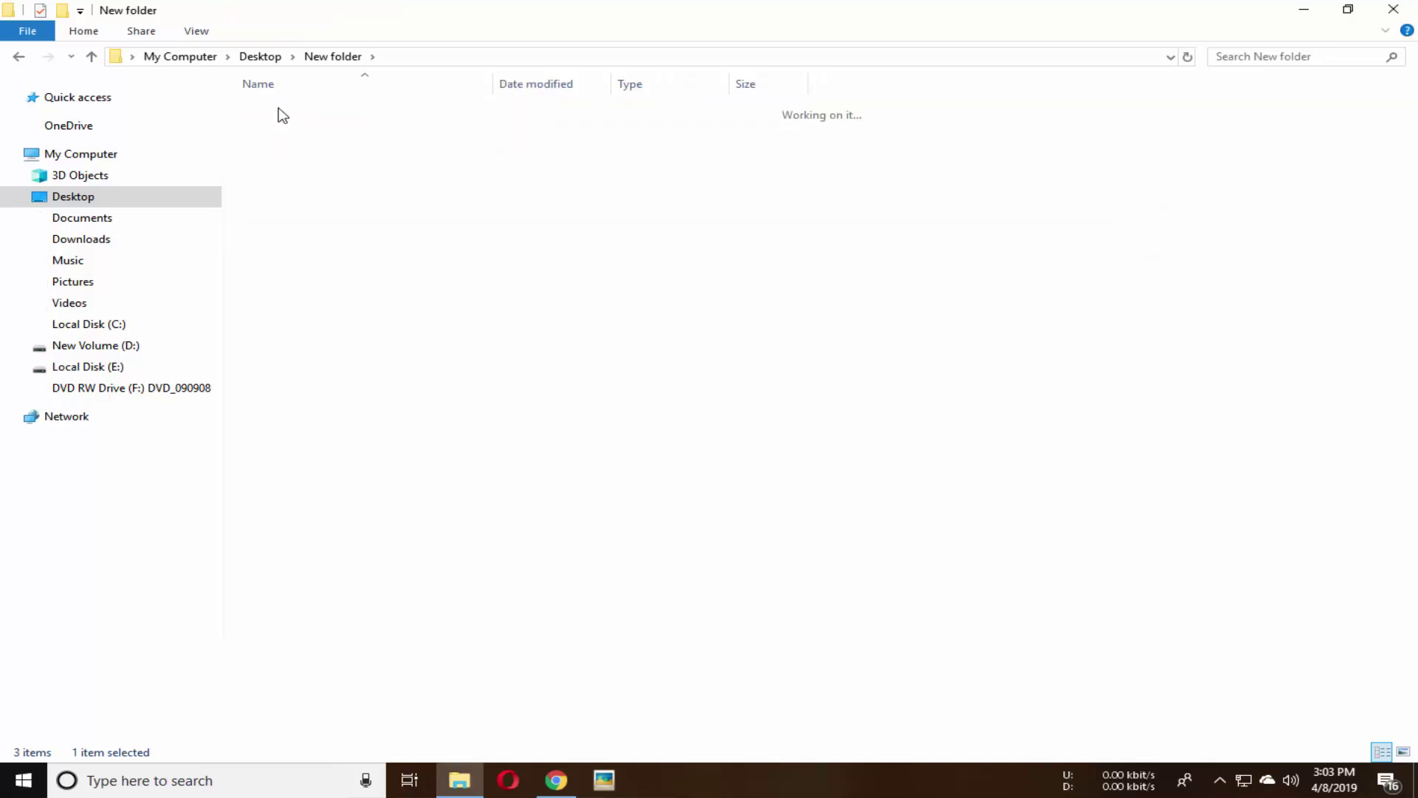
click(20, 57)
drag(309, 131, 293, 108)
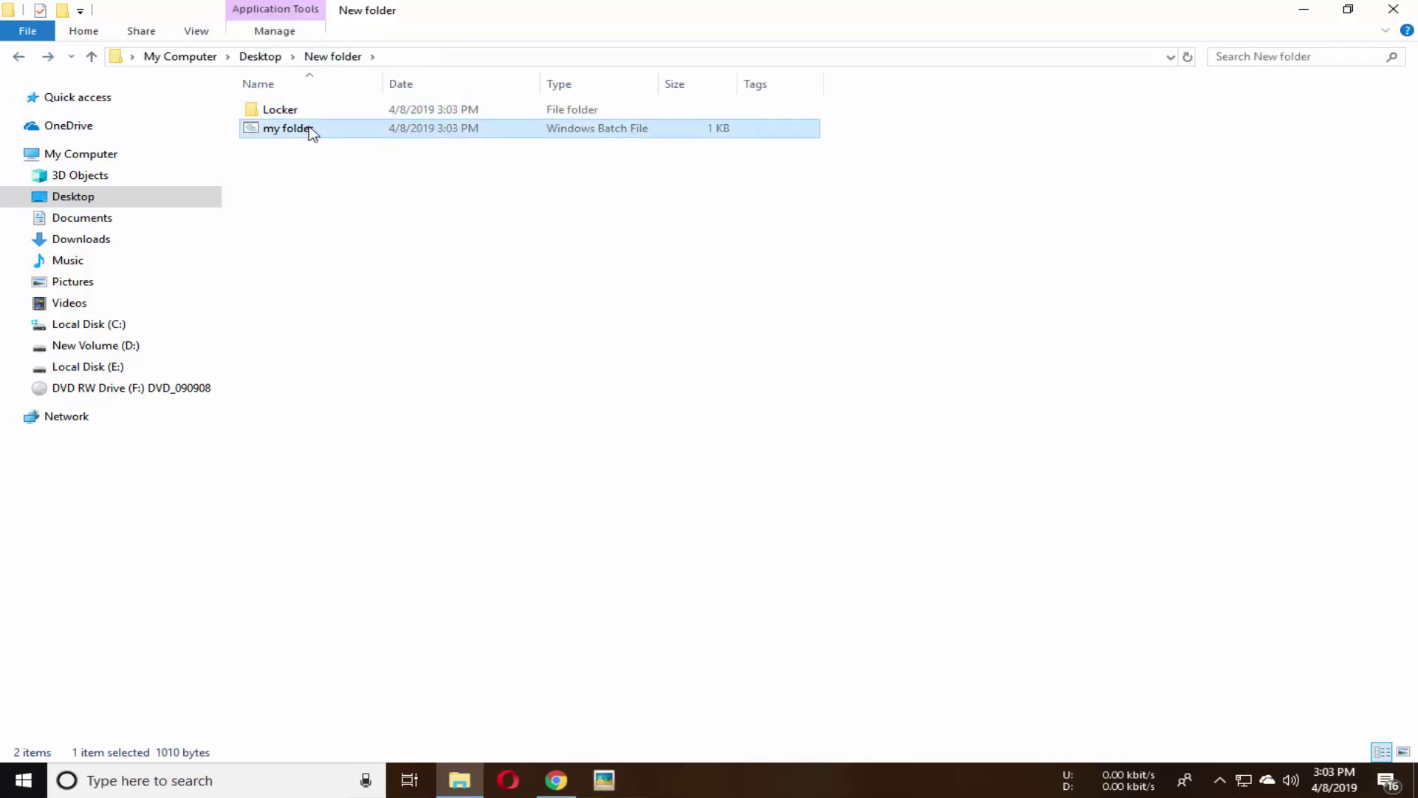
Step: Run my folder.bat and answer 'y' to hide the Locker folder
double_click(302, 130)
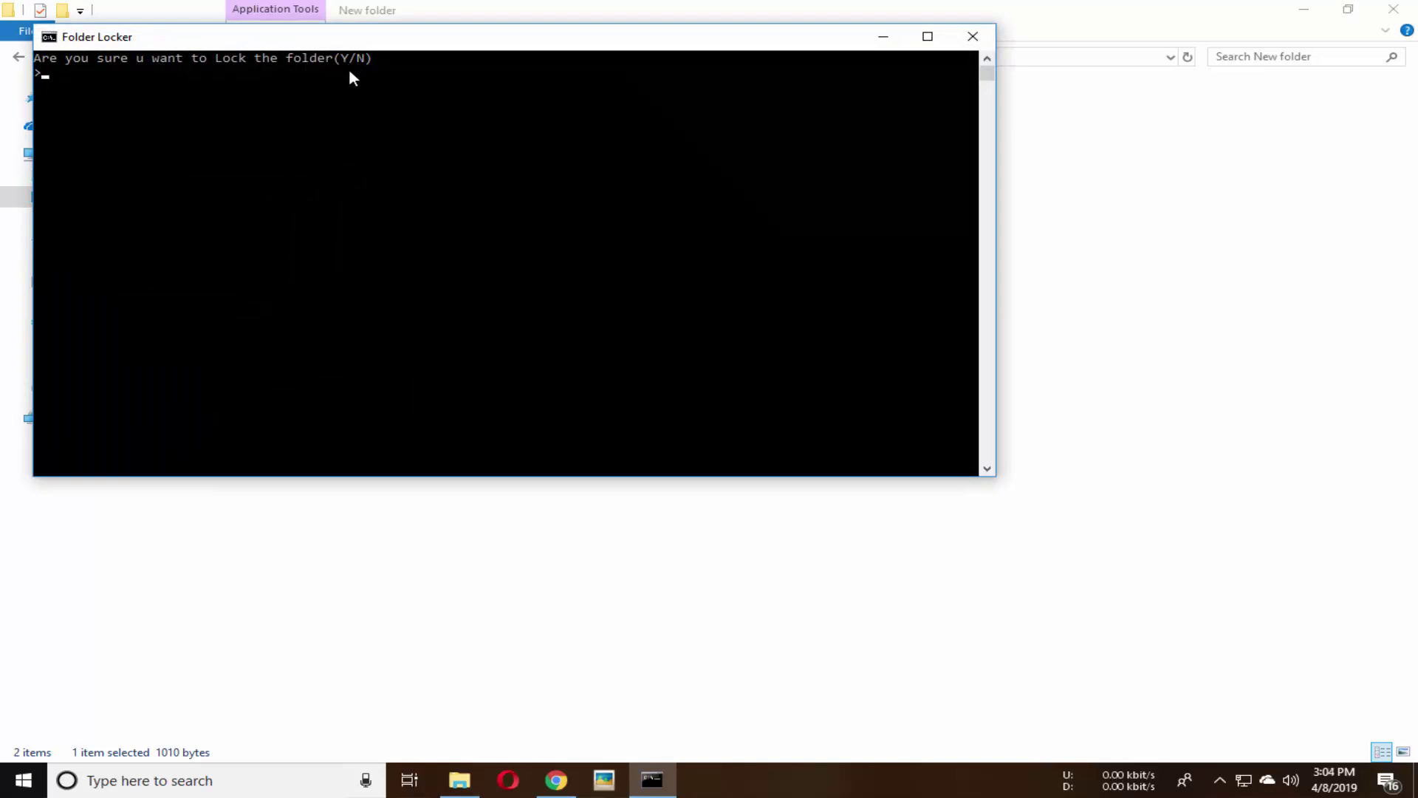
text(y)
key(Return)
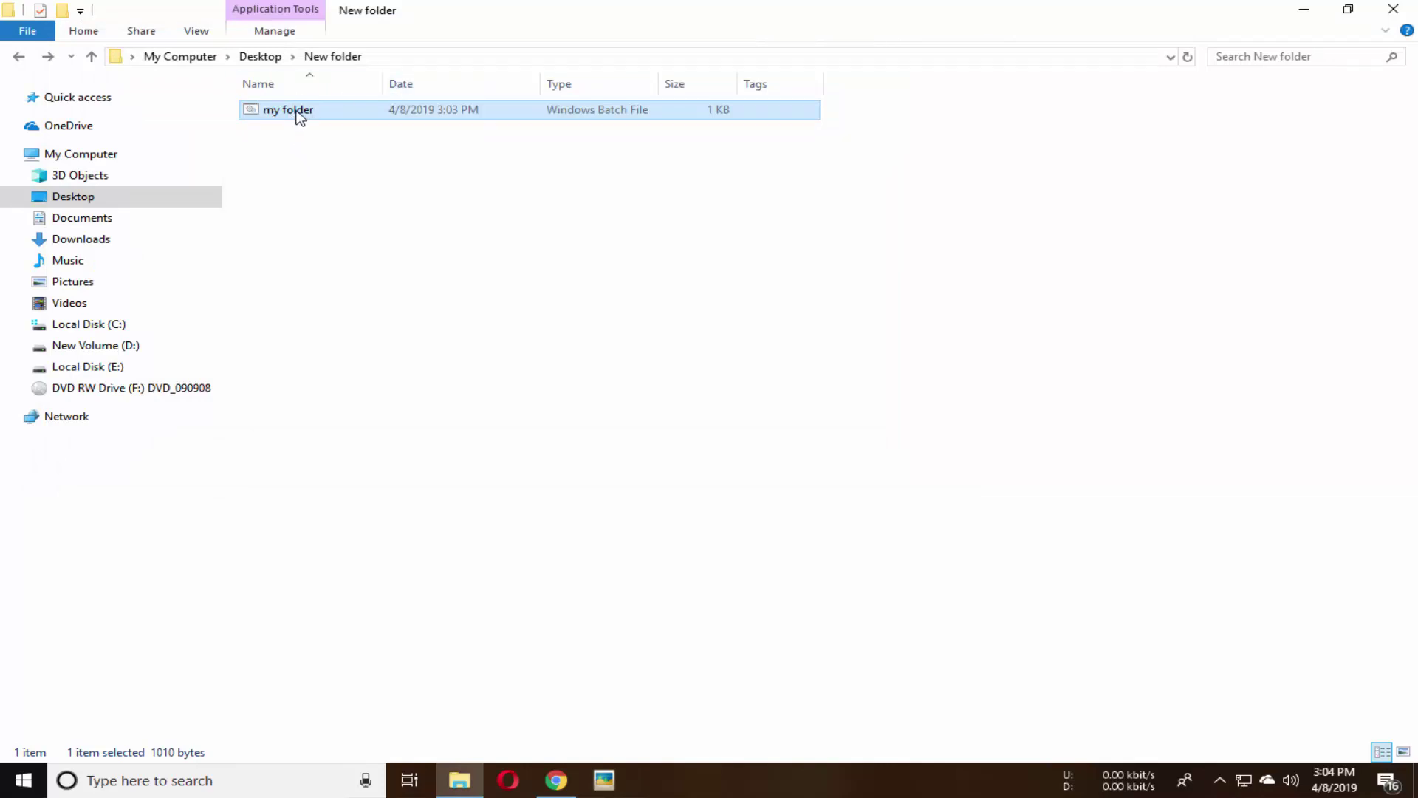
double_click(297, 115)
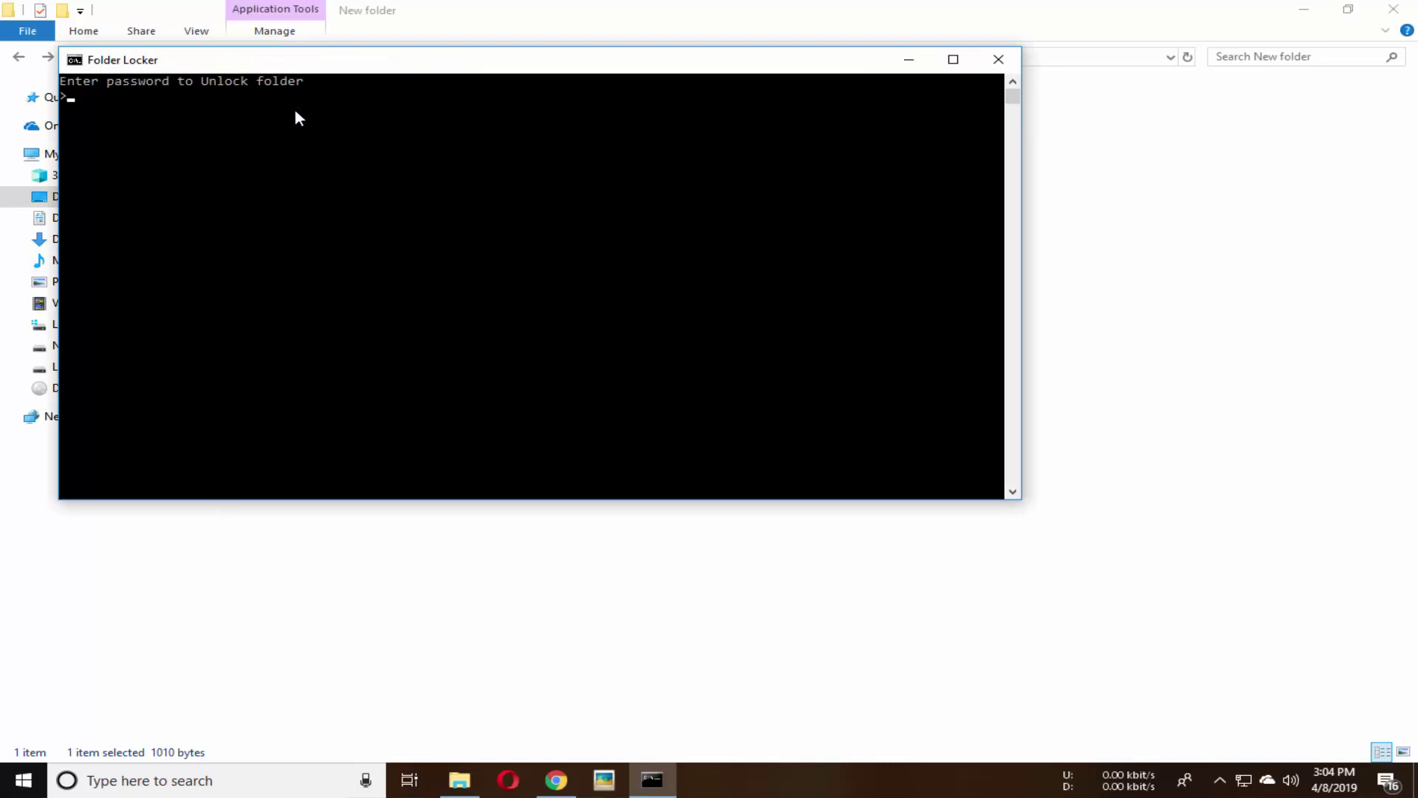
text(test)
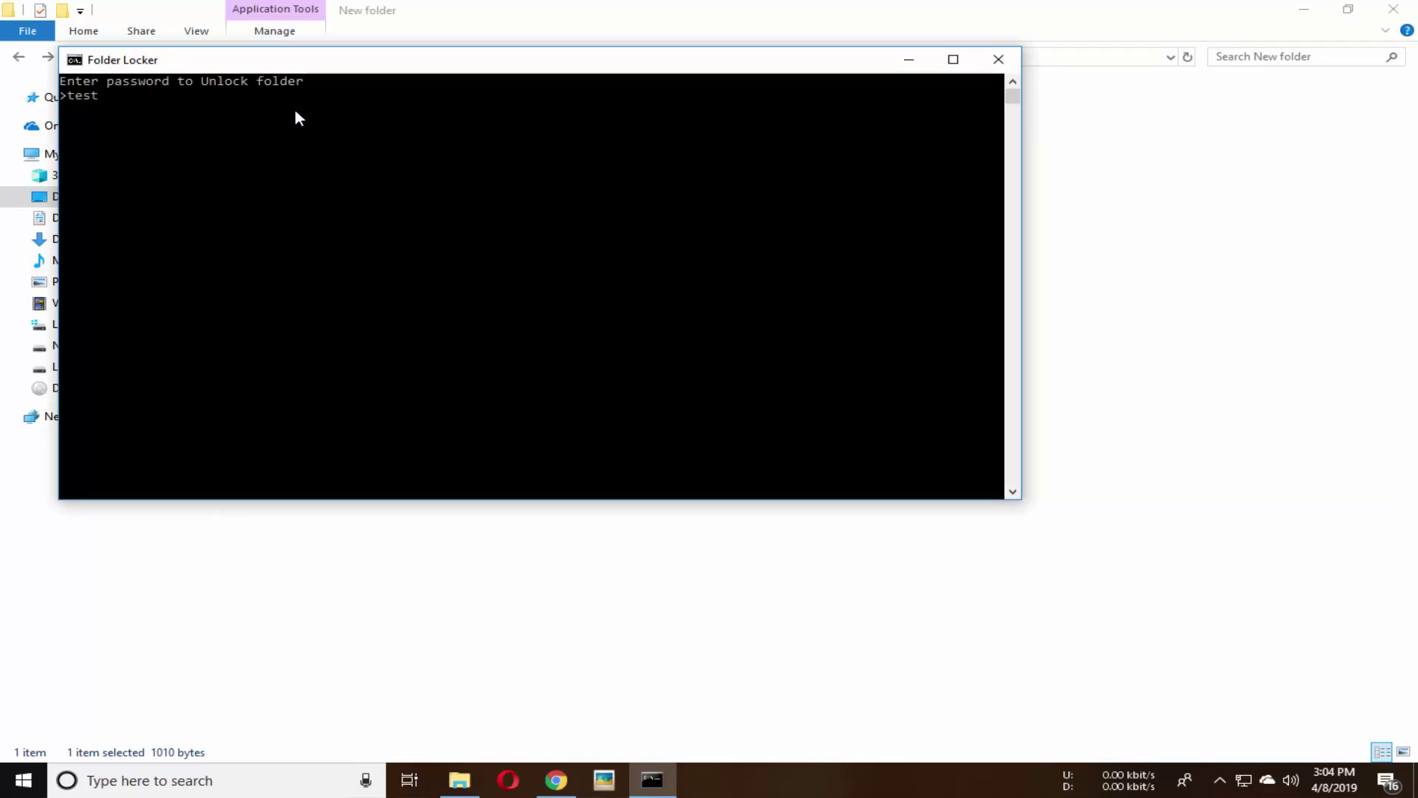
key(Return)
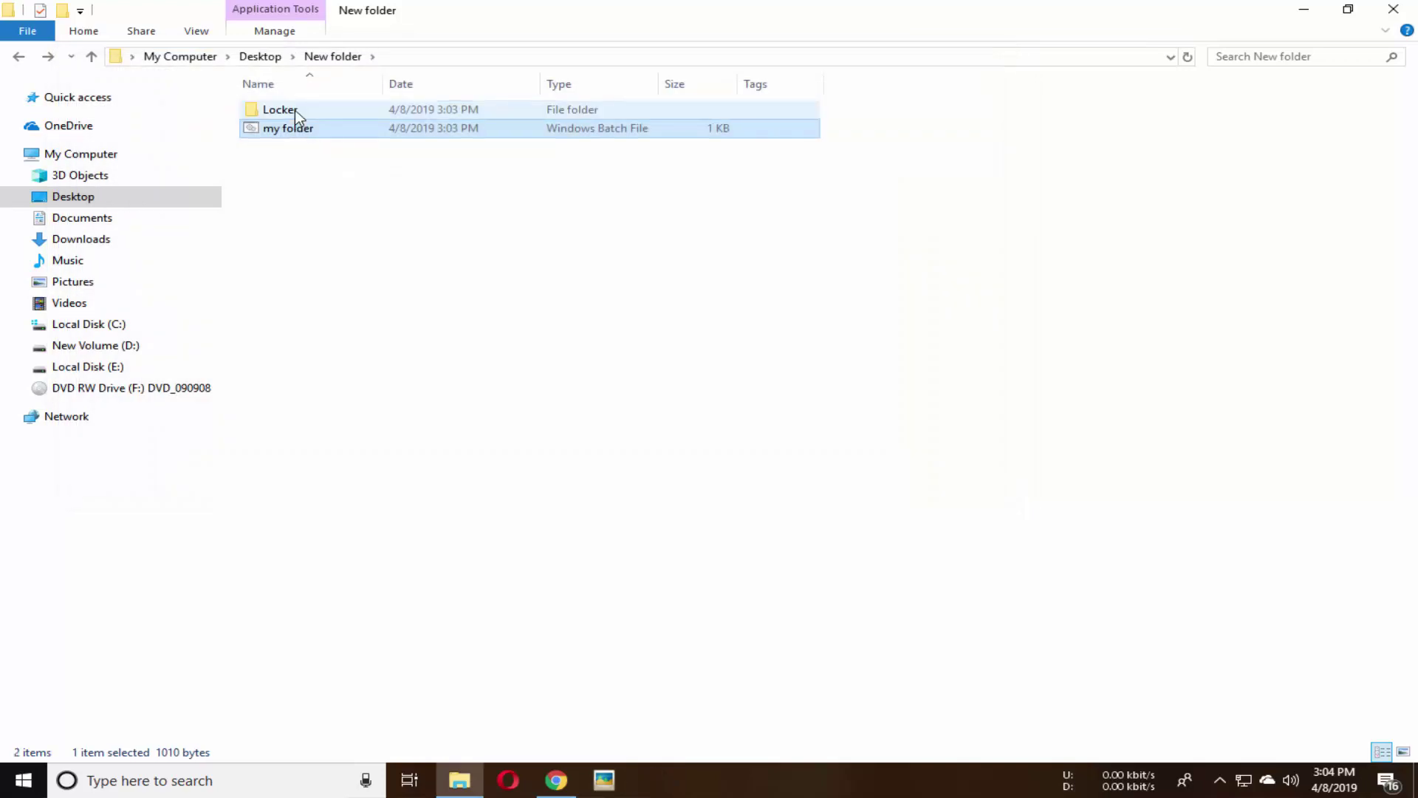
Step: Open the restored Locker folder to view the video inside
double_click(308, 111)
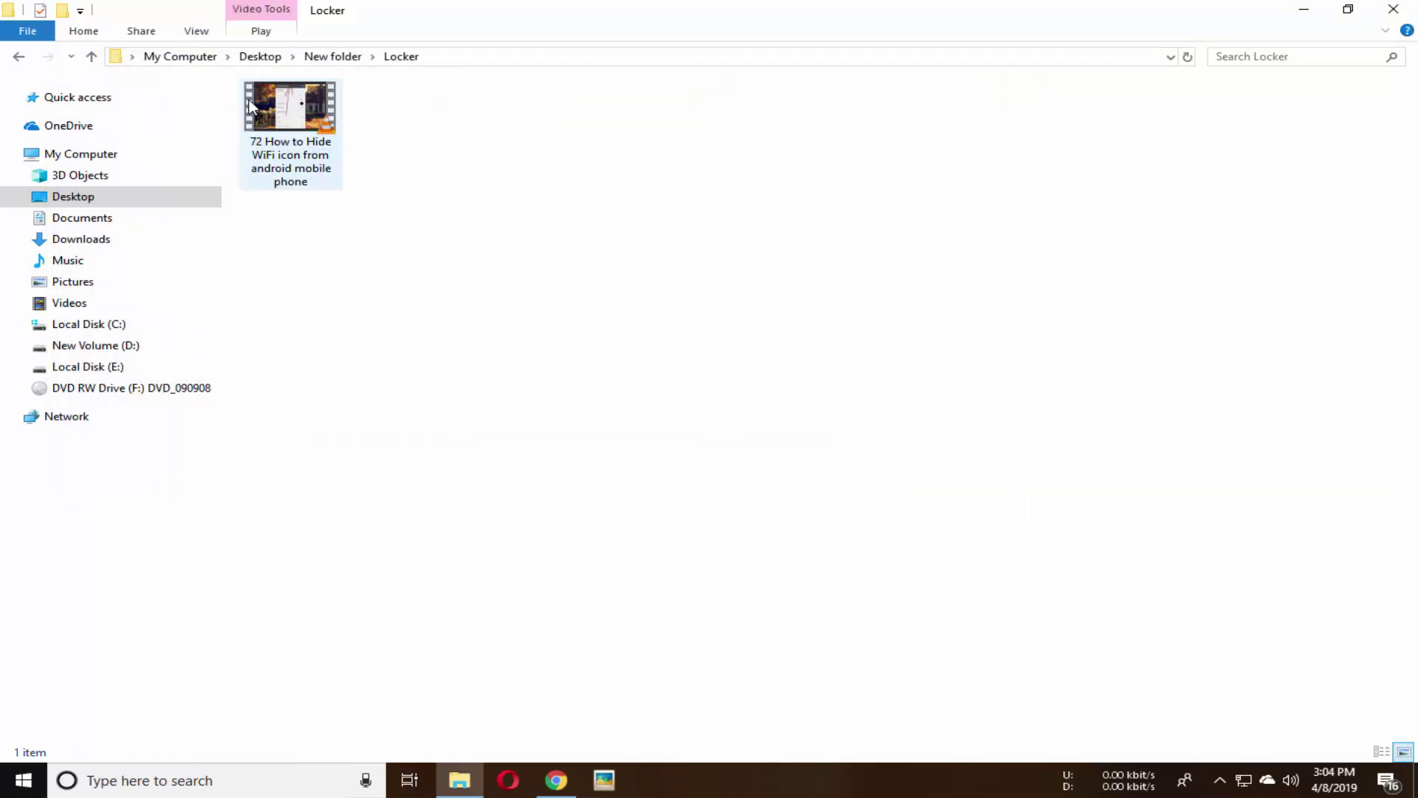